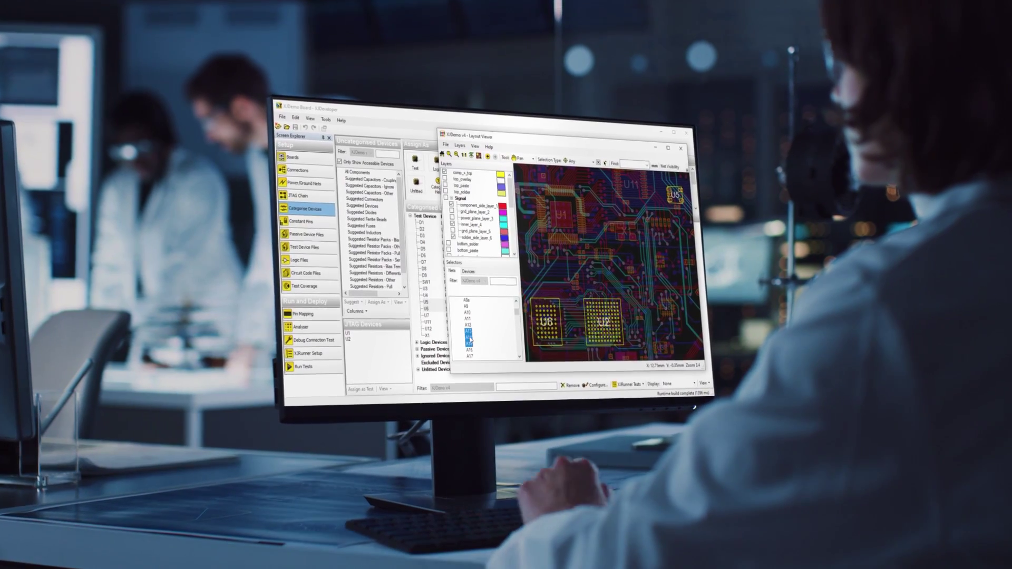
Dismiss the layout context menu and pan the board so U6 and U2 sit centred
right_click(471, 347)
left_click(487, 381)
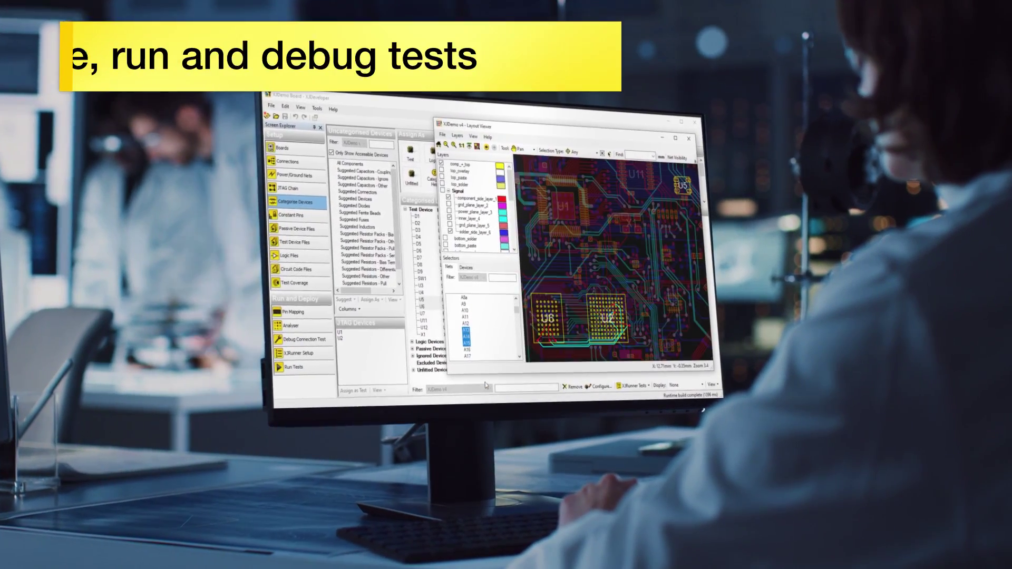
left_click_drag(572, 322, 622, 251)
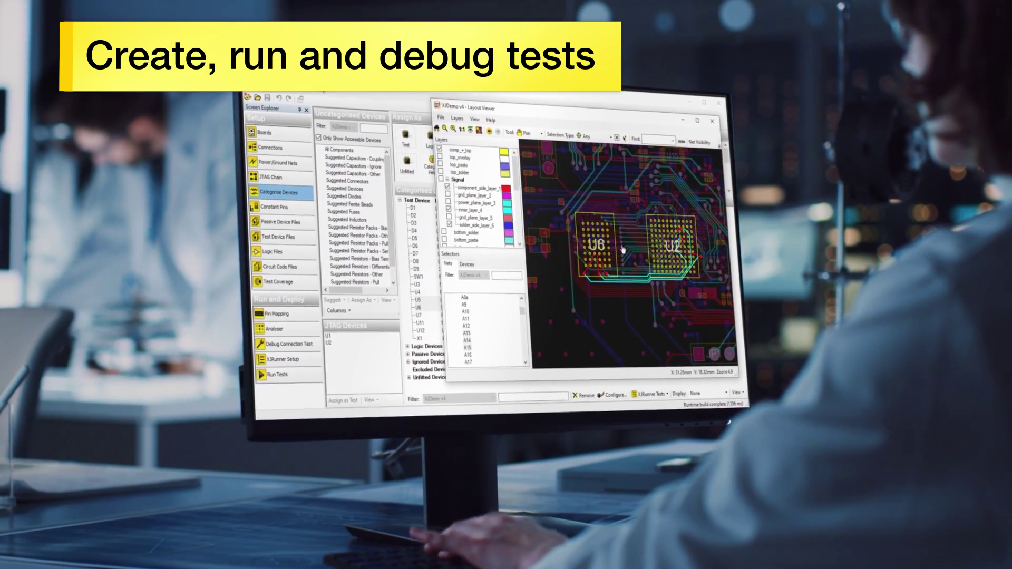
scroll(622, 251, "up", 3)
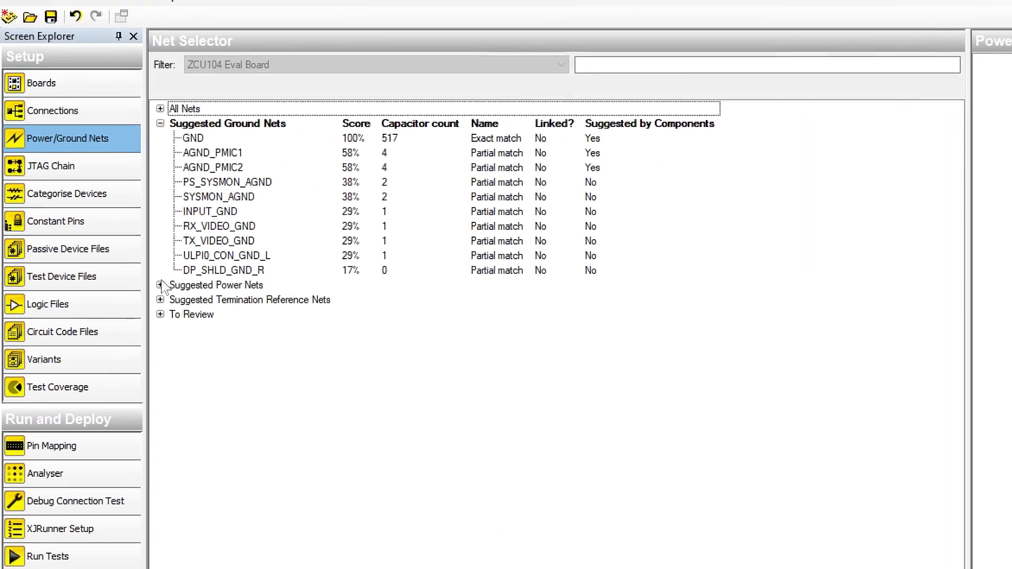
Expand Suggested Power Nets and view the categorisation suggestions linked to them
left_click(159, 285)
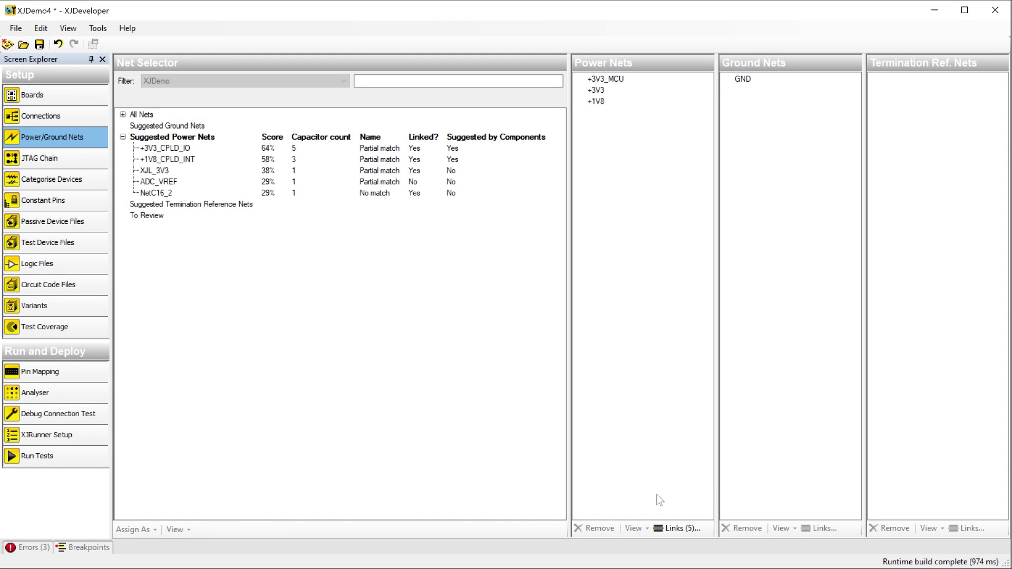
left_click(671, 528)
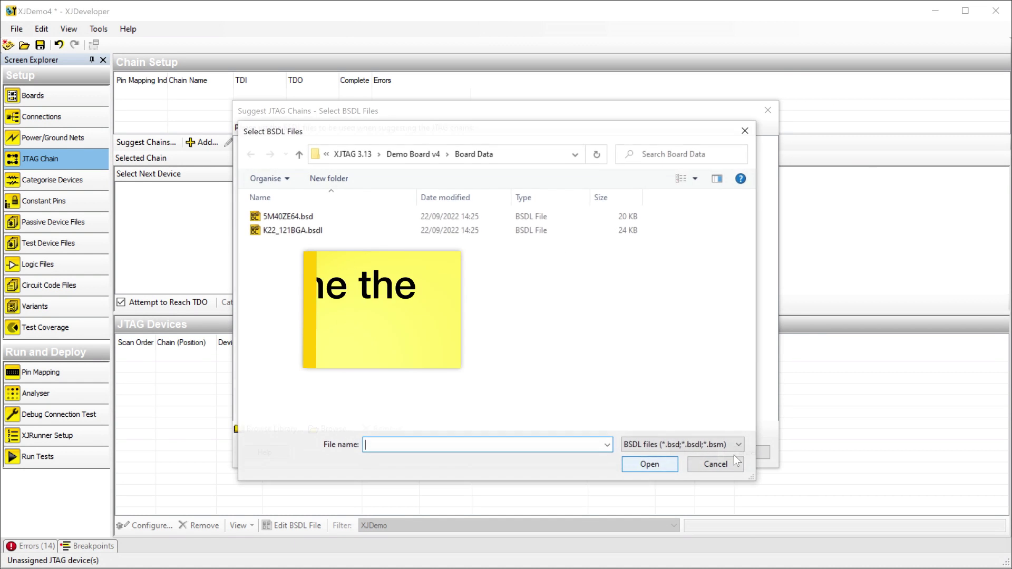
Load 5M40ZE64.bsd and K22_121BGA.bsdl into the chain wizard and advance to the suggested chains
left_click(641, 218)
left_click(632, 230, "shift")
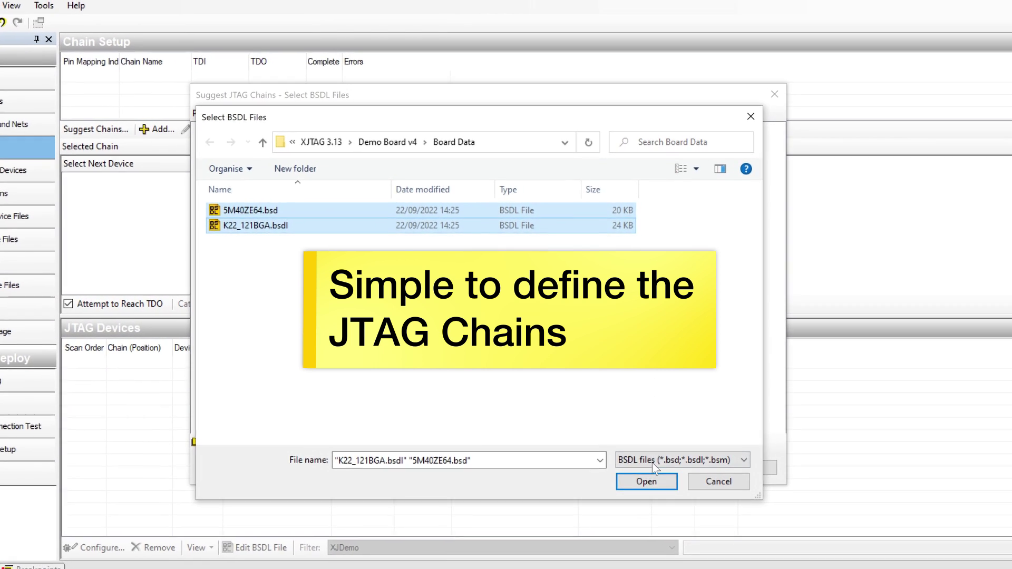
left_click(650, 482)
left_click(668, 477)
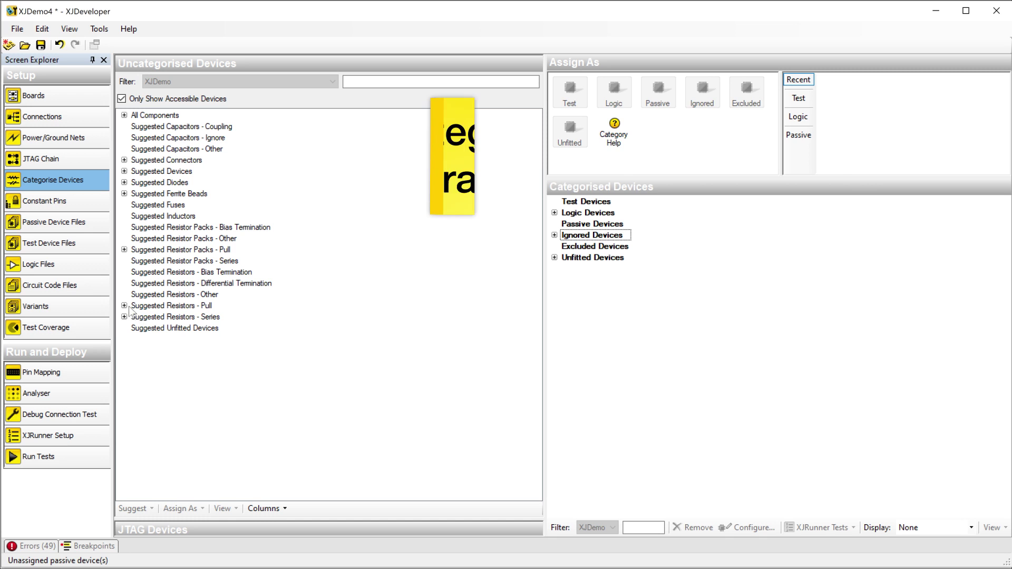
Expand the Suggested Resistors - Pull and Suggested Resistors - Series groups
left_click(124, 306)
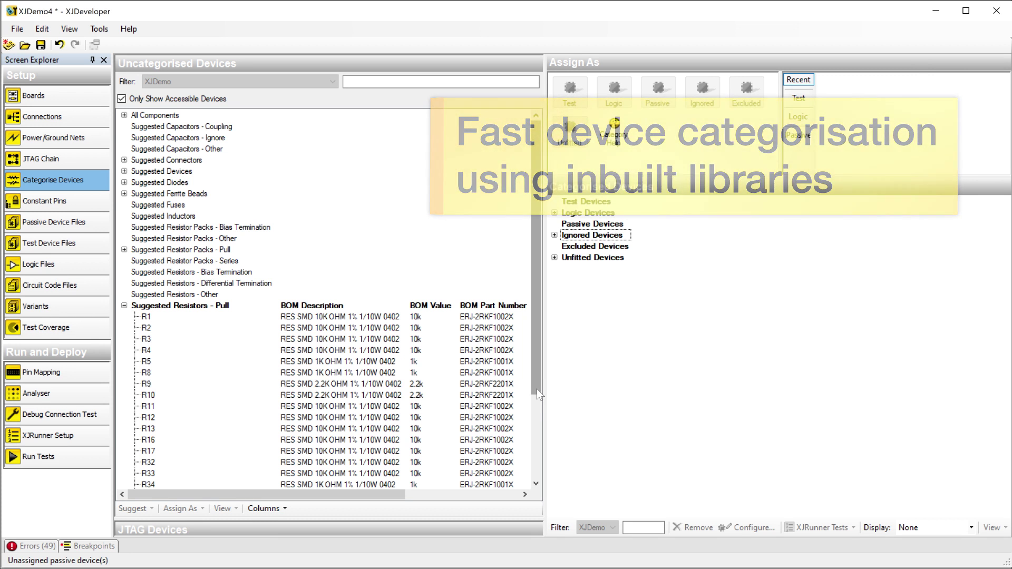
left_click_drag(532, 391, 542, 473)
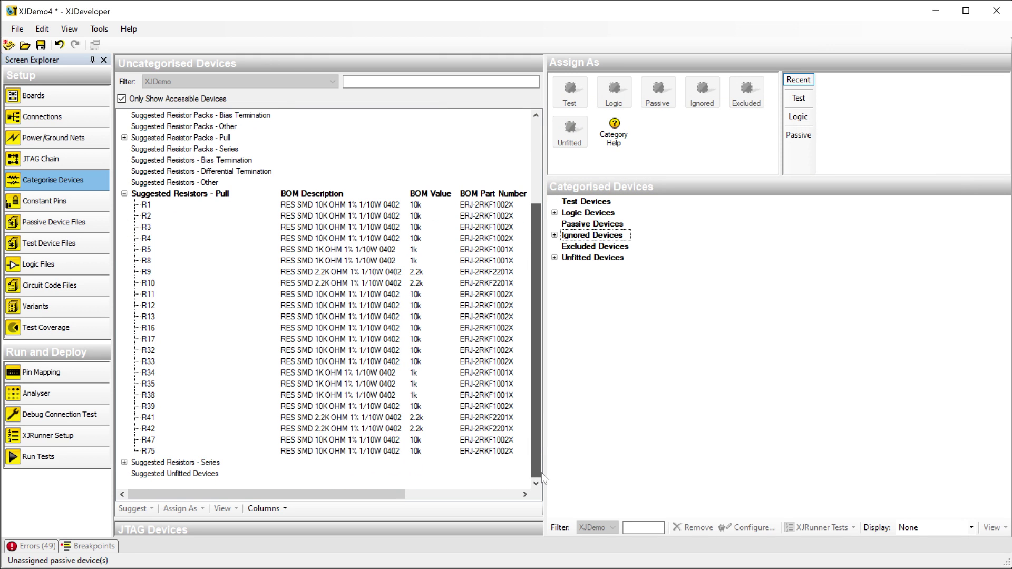
left_click(124, 462)
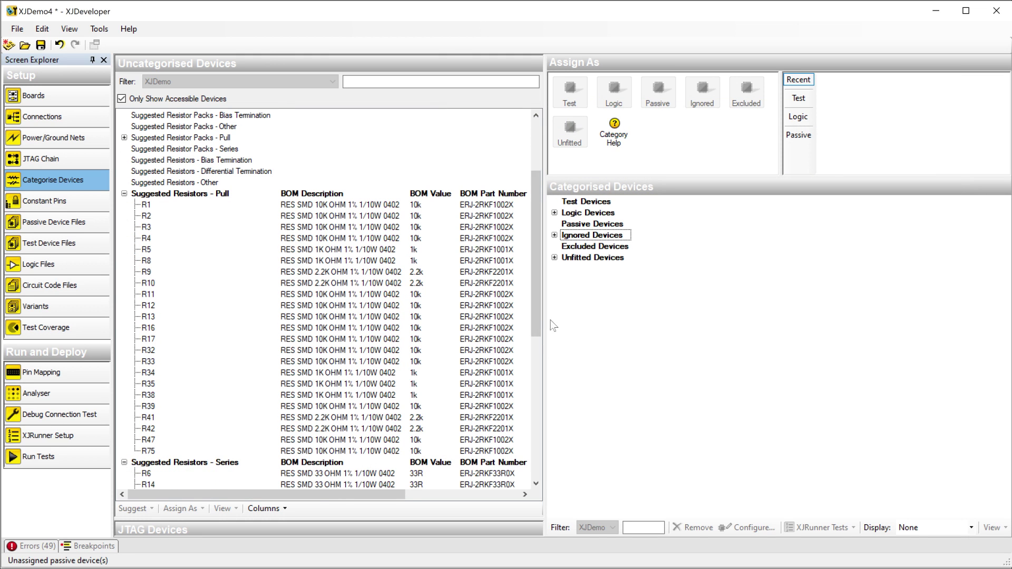
left_click_drag(540, 326, 541, 478)
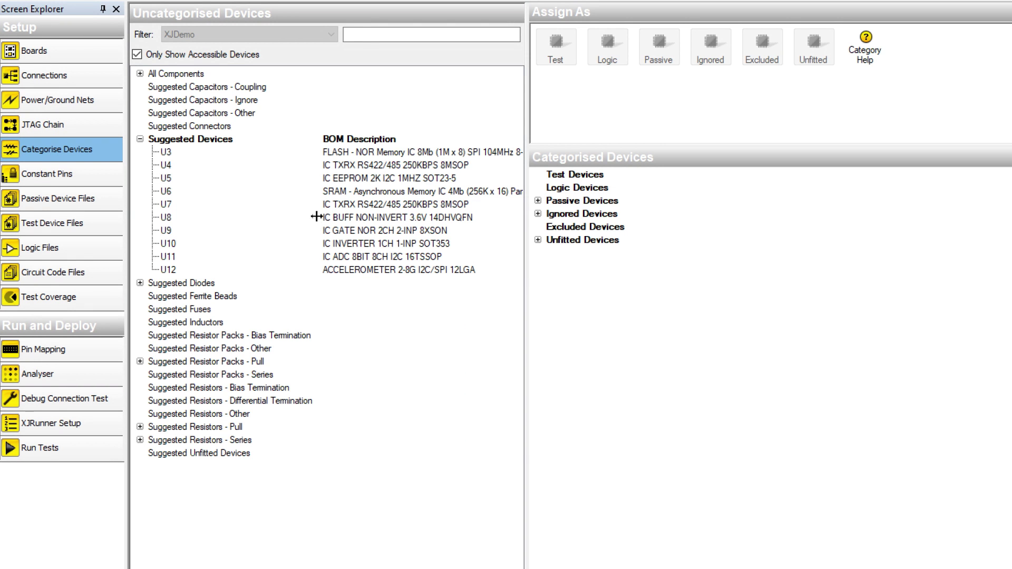
Show device U8 in the Schematic Viewer from its context menu
right_click(323, 219)
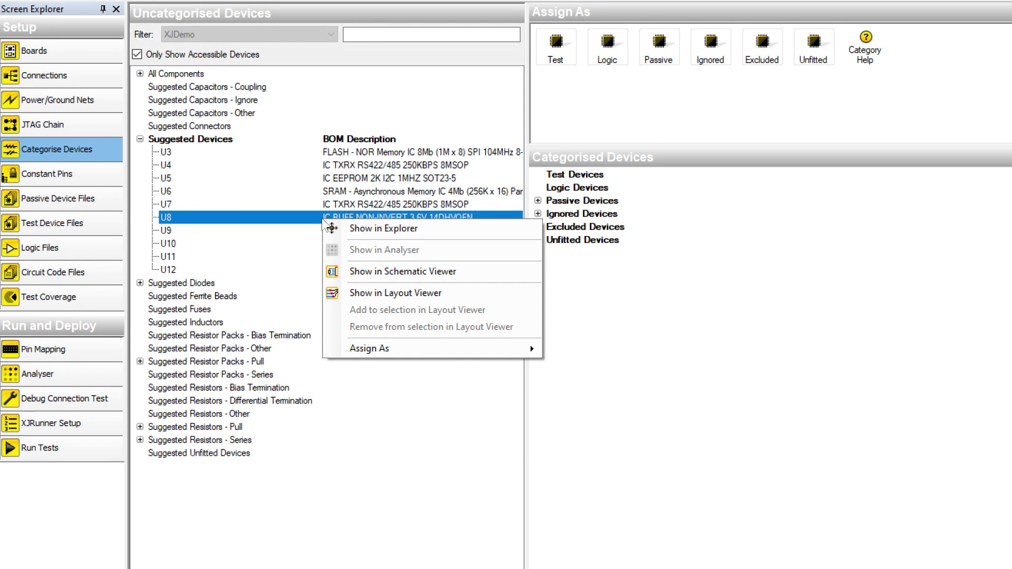
left_click(336, 272)
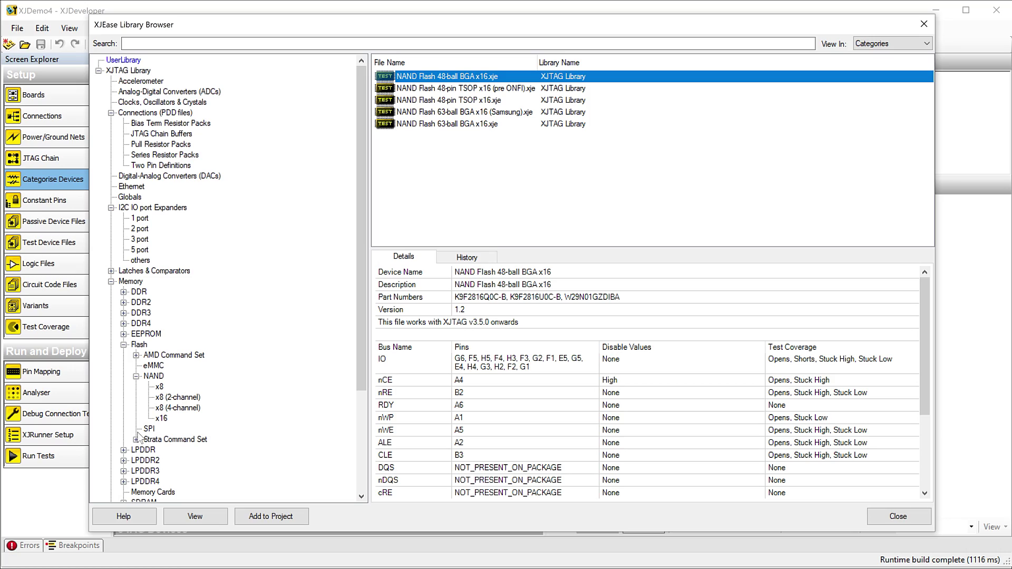
scroll(123, 486, "down", 5)
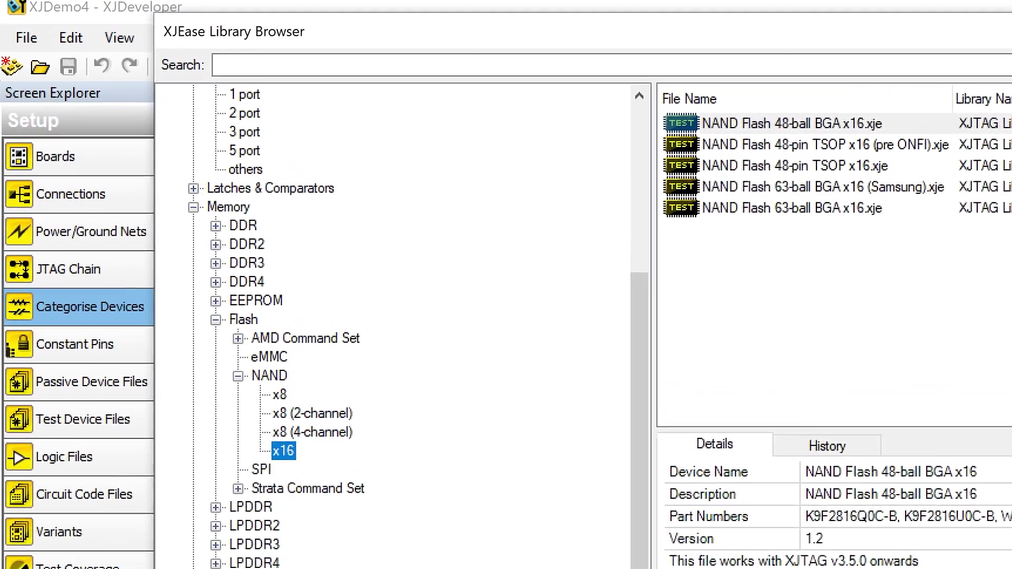
Browse the SRAM 8Mb and DDR4 16Gb x16 models, then view SPI NOR Flash 8-Ball WLCSP 4x2 details
left_click(193, 566)
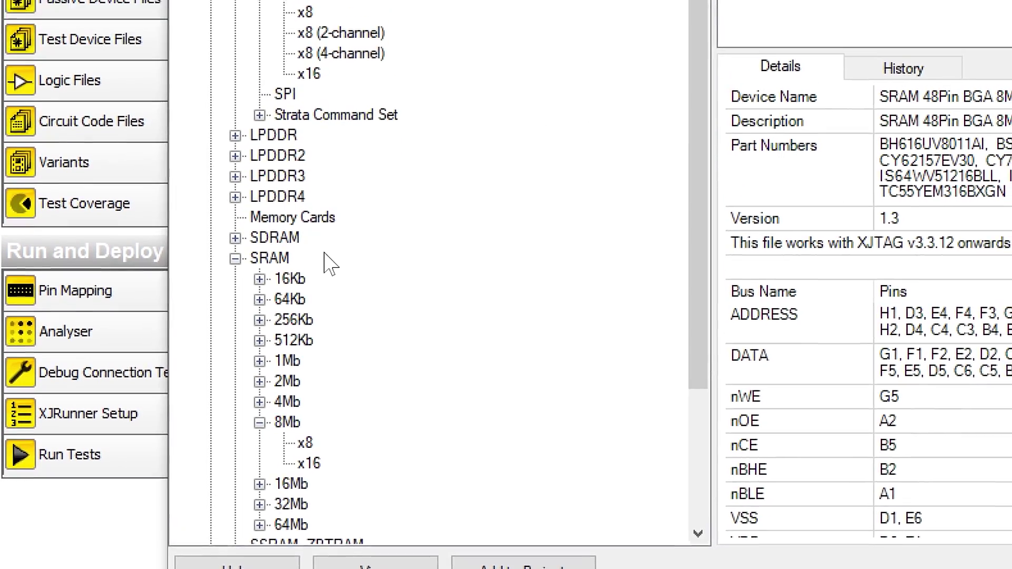
left_click(219, 193)
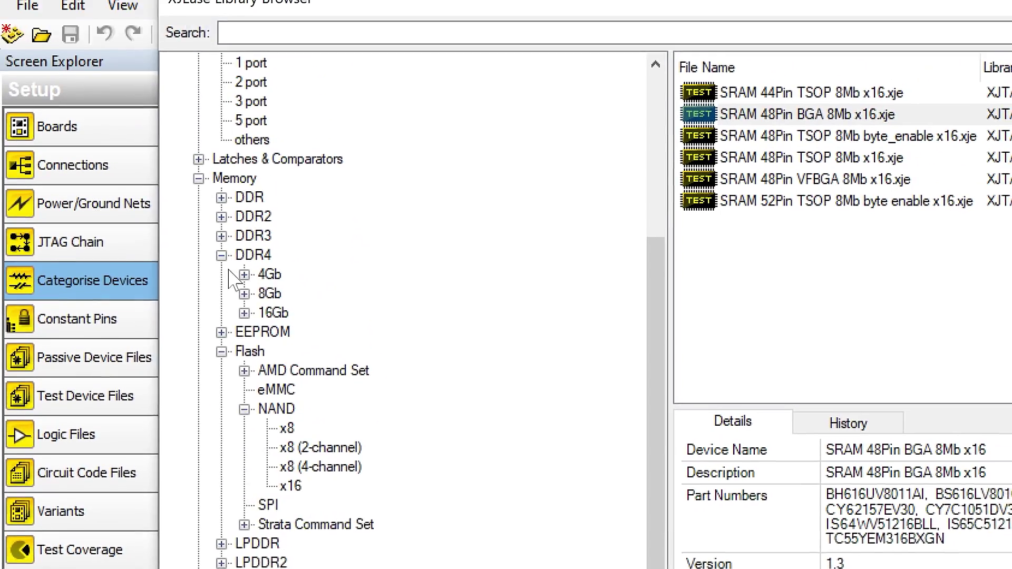
left_click(242, 354)
left_click(288, 410)
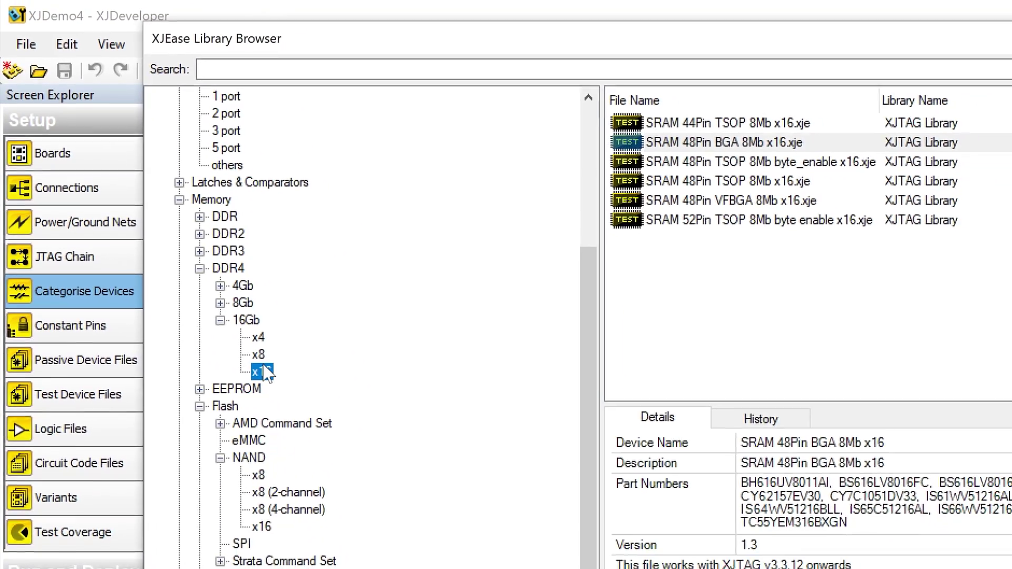
left_click(721, 115)
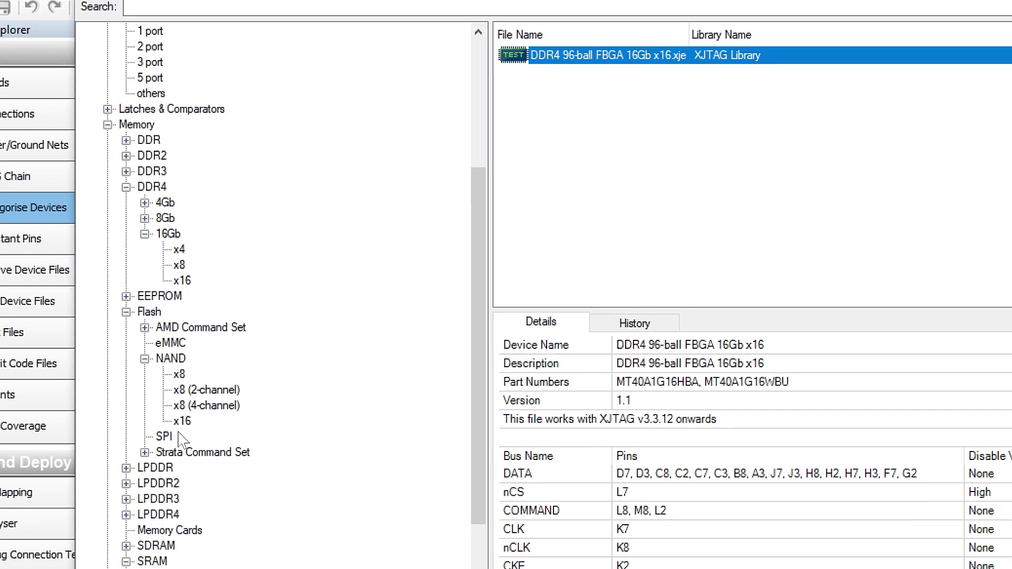
left_click(157, 428)
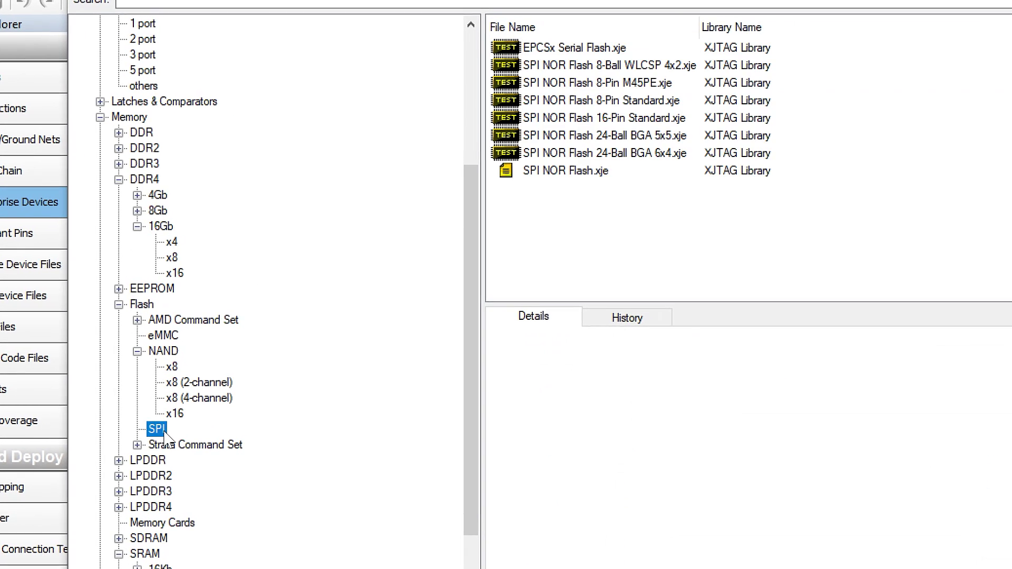
left_click(583, 66)
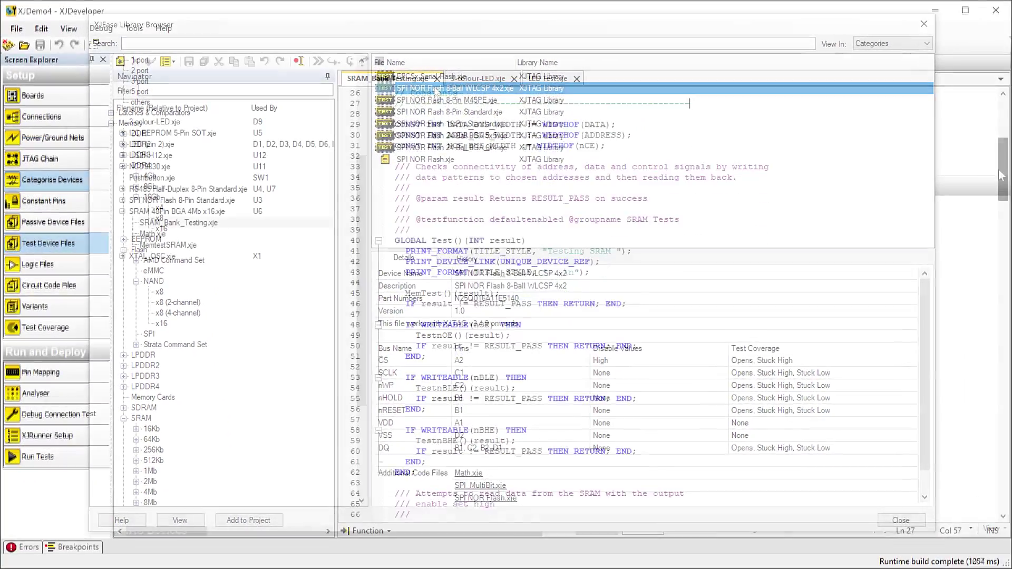
scroll(1001, 187, "down", 3)
scroll(1001, 188, "down", 3)
scroll(1000, 187, "down", 1)
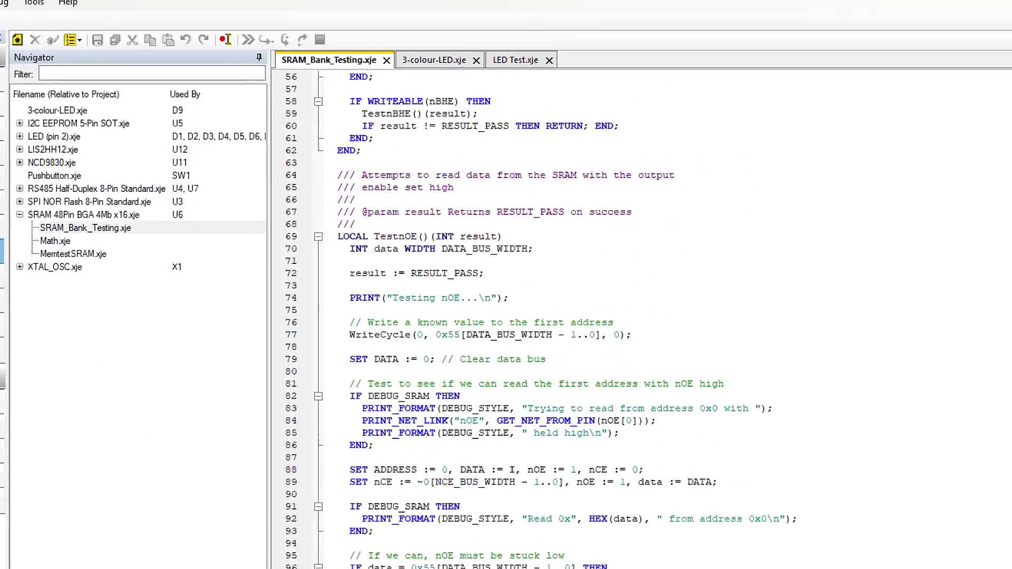
scroll(628, 316, "down", 1)
scroll(628, 317, "down", 2)
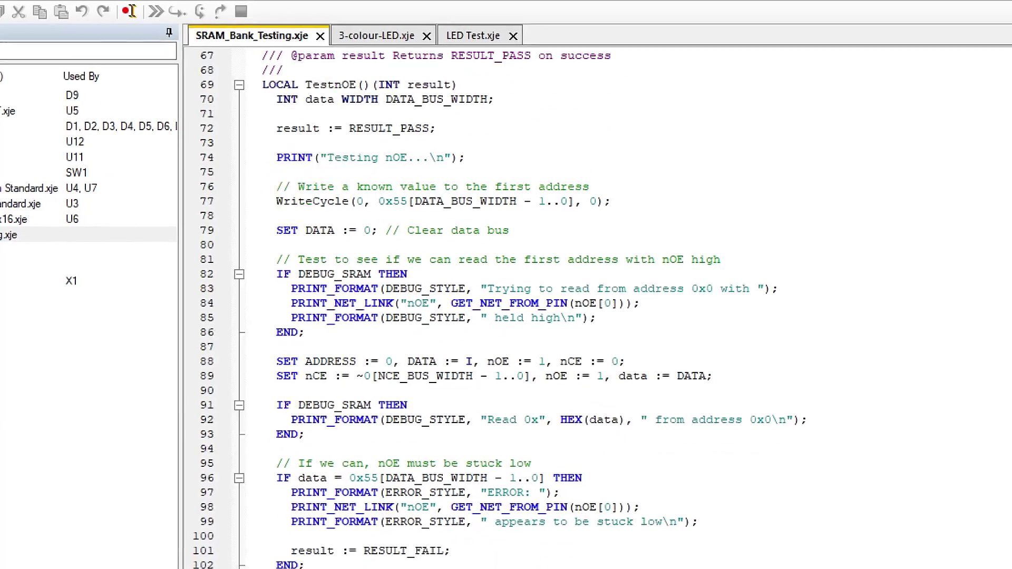
scroll(629, 316, "down", 1)
scroll(593, 317, "down", 2)
Jump to the top of the SRAM_Bank_Testing.xje test code
key("ctrl+Home")
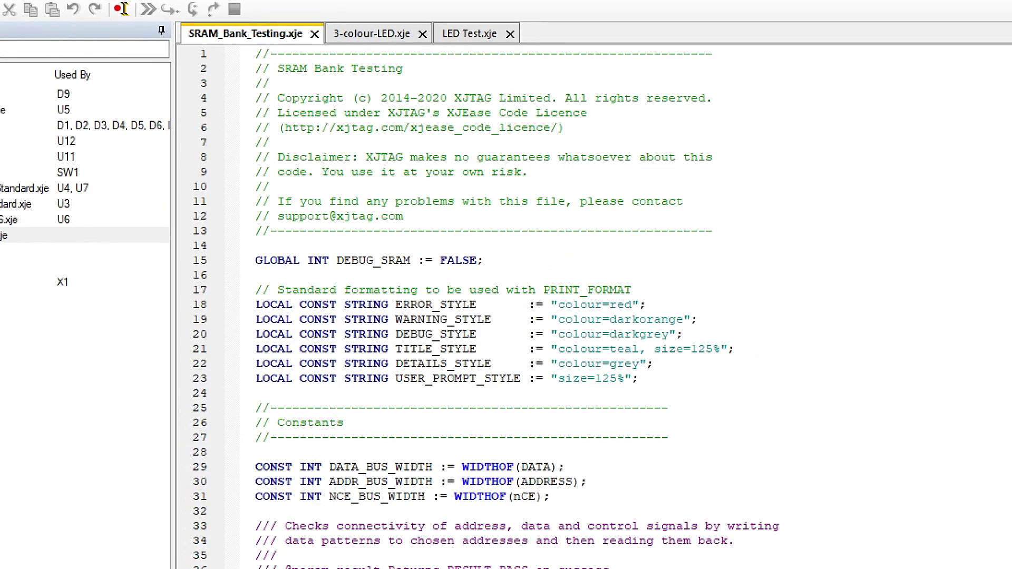
scroll(594, 316, "down", 1)
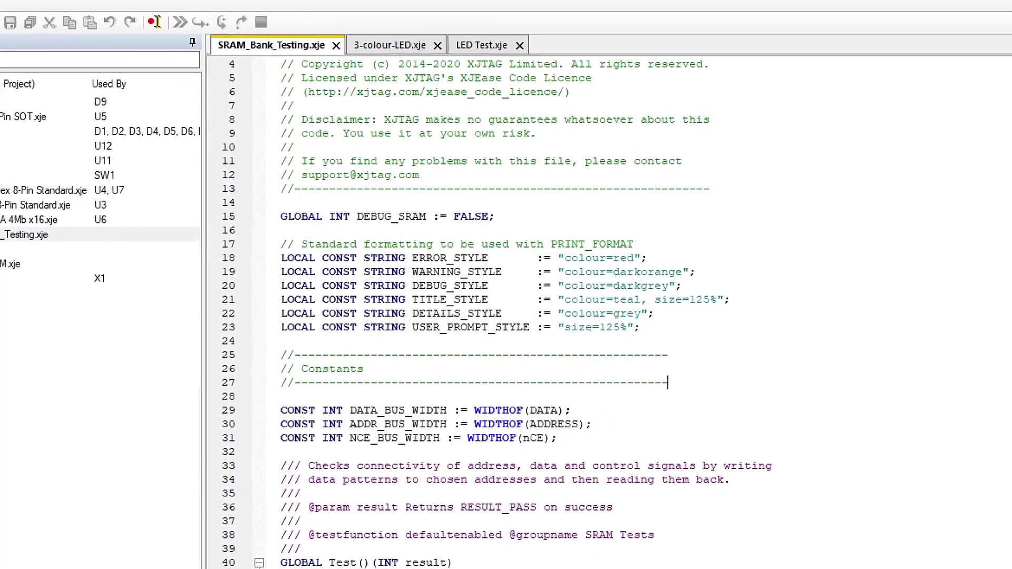
scroll(593, 317, "down", 2)
scroll(594, 317, "down", 3)
scroll(593, 316, "down", 1)
scroll(594, 316, "down", 1)
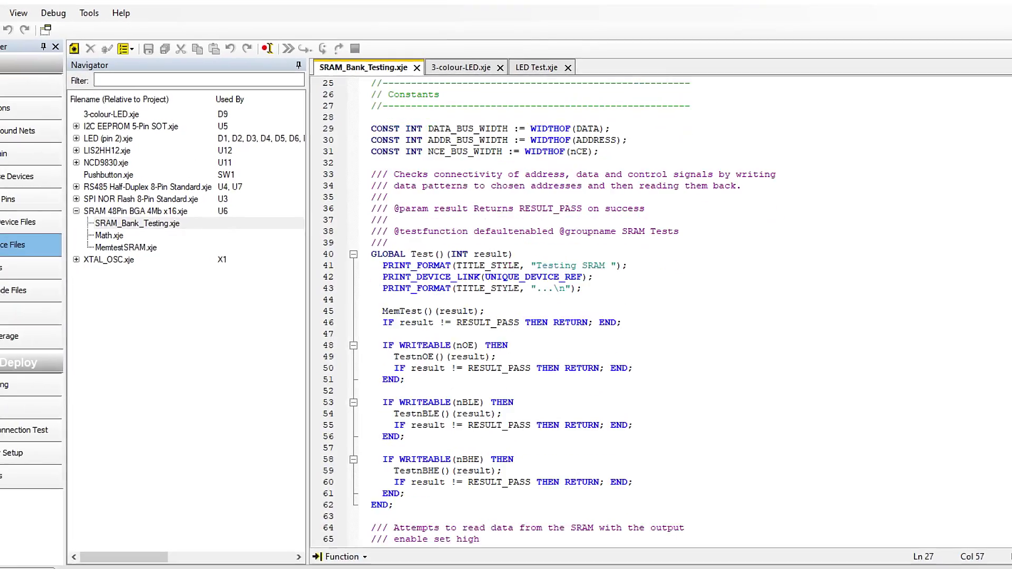
scroll(594, 316, "down", 1)
scroll(593, 317, "down", 4)
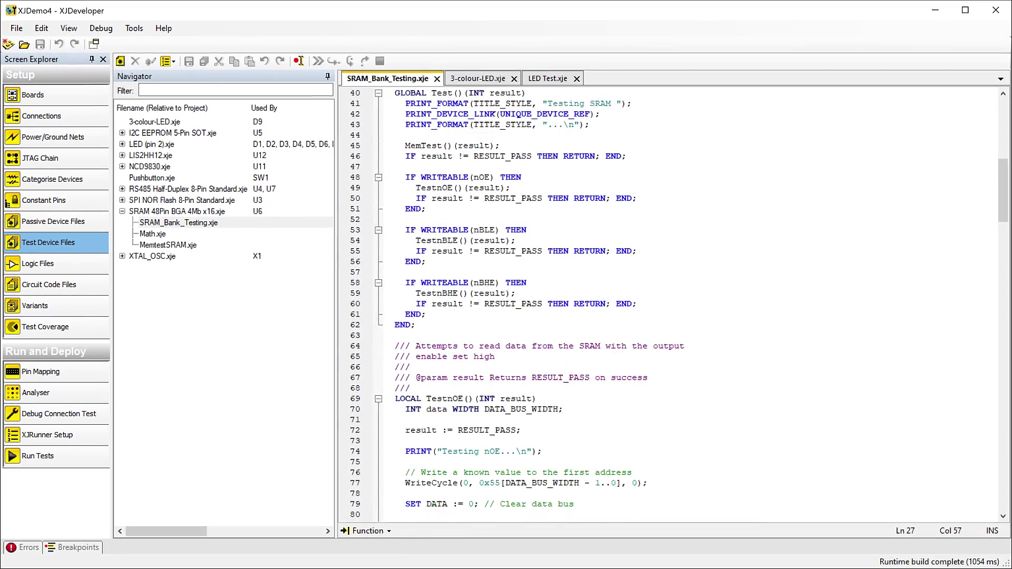
scroll(593, 317, "down", 1)
scroll(593, 316, "down", 2)
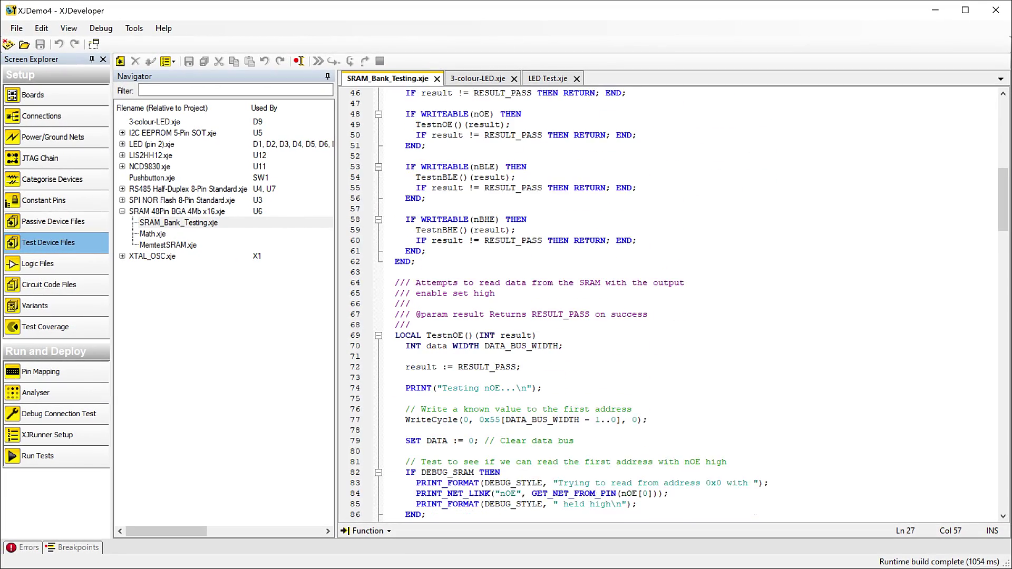
scroll(593, 316, "down", 2)
scroll(593, 317, "down", 2)
scroll(672, 305, "down", 1)
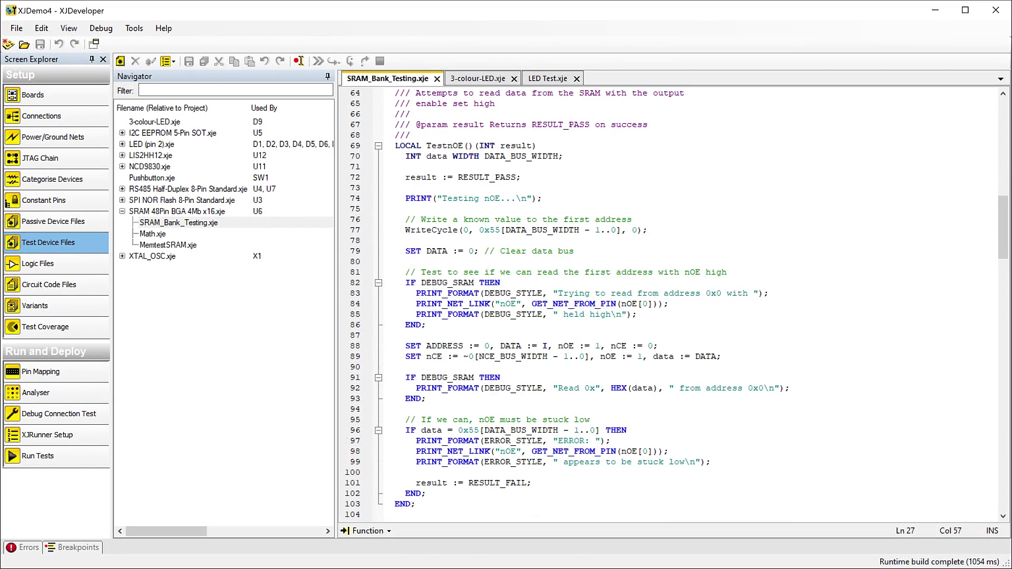
scroll(673, 305, "down", 3)
scroll(673, 305, "down", 4)
scroll(673, 305, "down", 1)
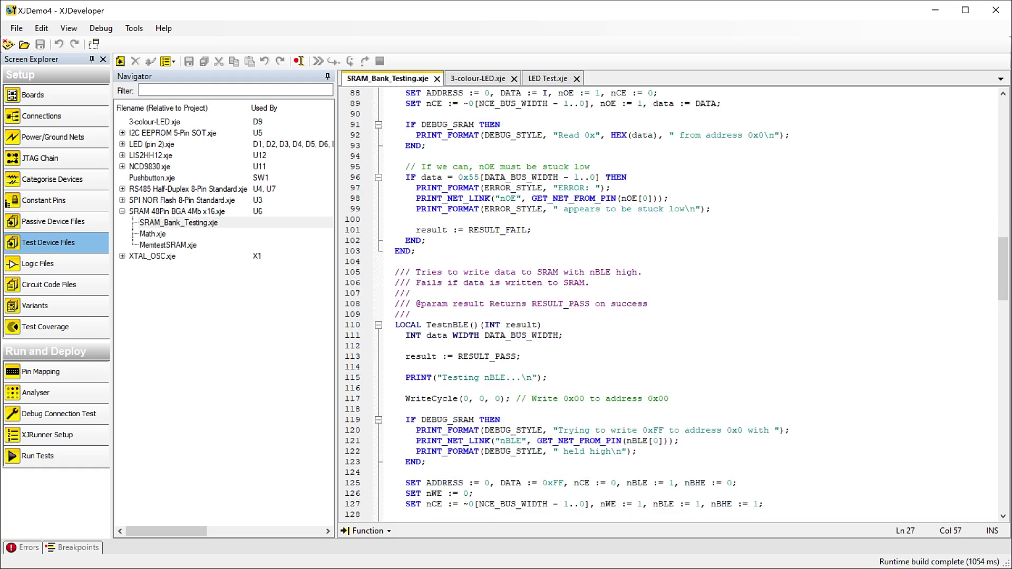
scroll(672, 305, "down", 6)
scroll(672, 305, "down", 1)
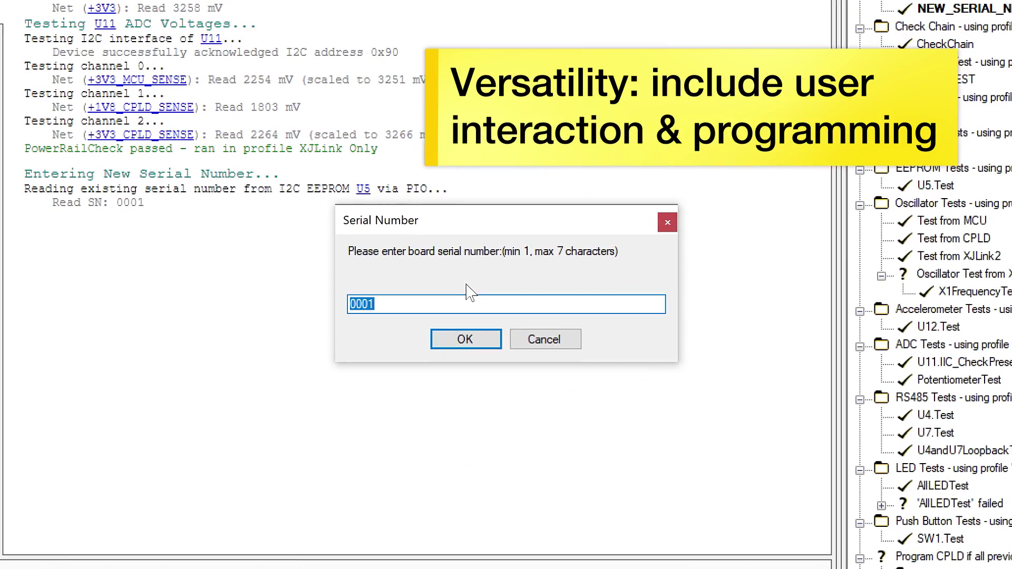
Accept serial number 0001 so the test run continues
left_click(465, 339)
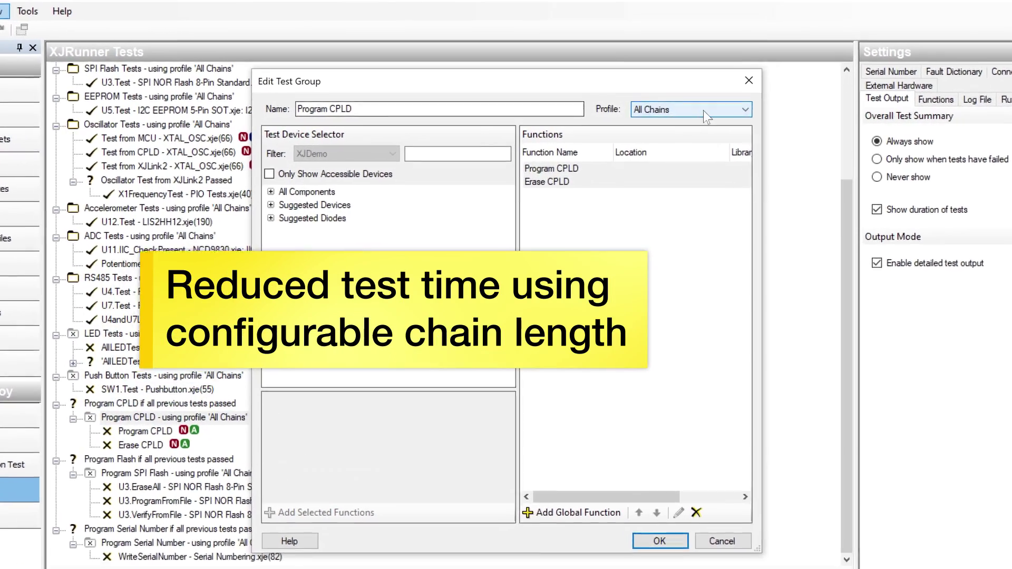
Set the Program CPLD group's profile to CPLD Only, then view the available reset step types
left_click(704, 110)
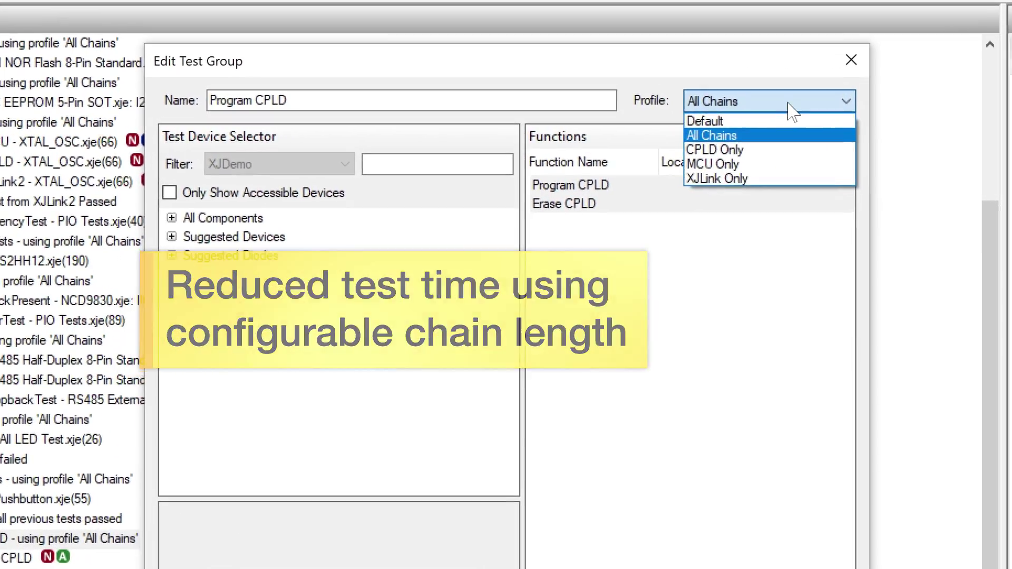
left_click(800, 153)
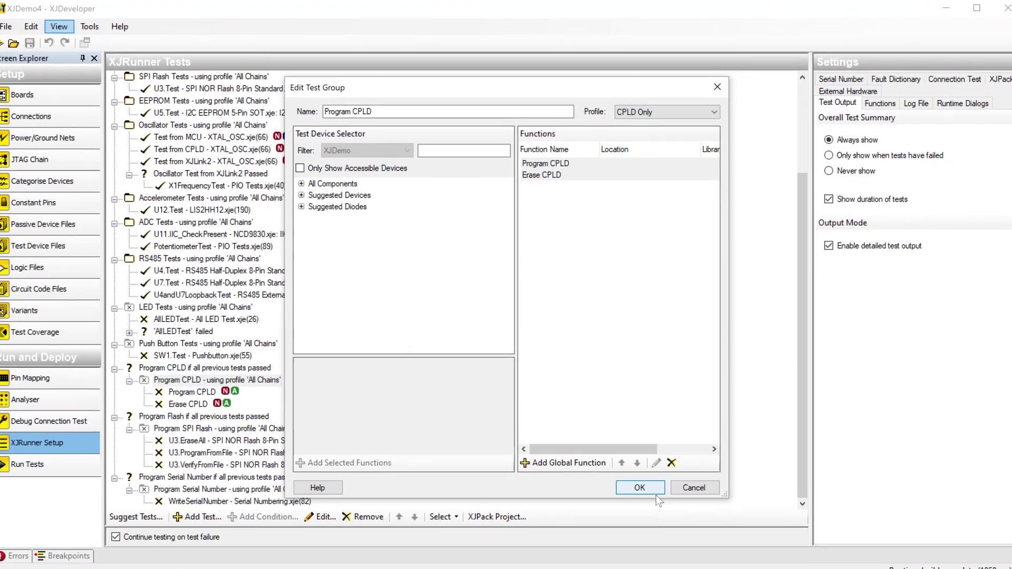
left_click(644, 481)
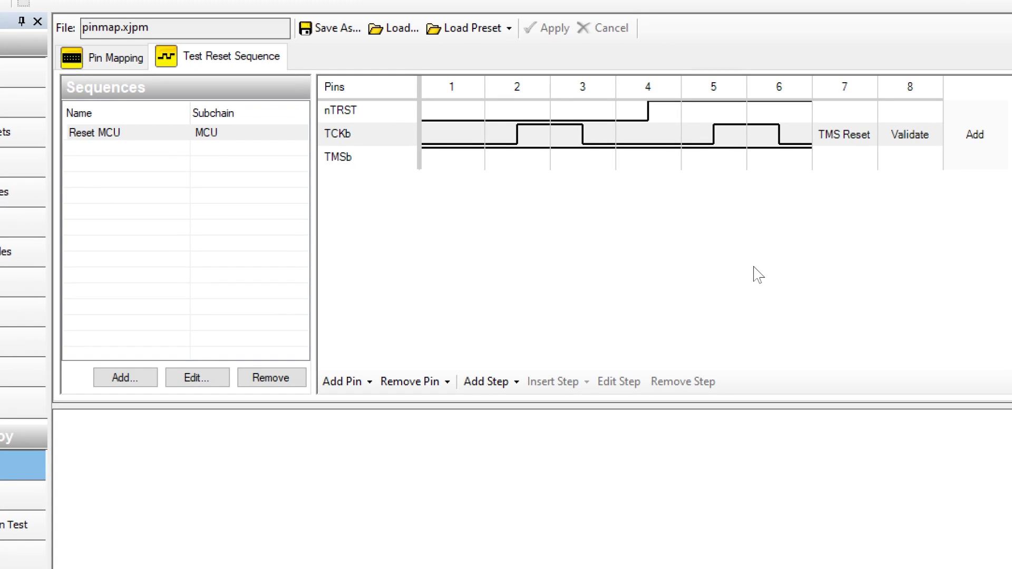
left_click(515, 382)
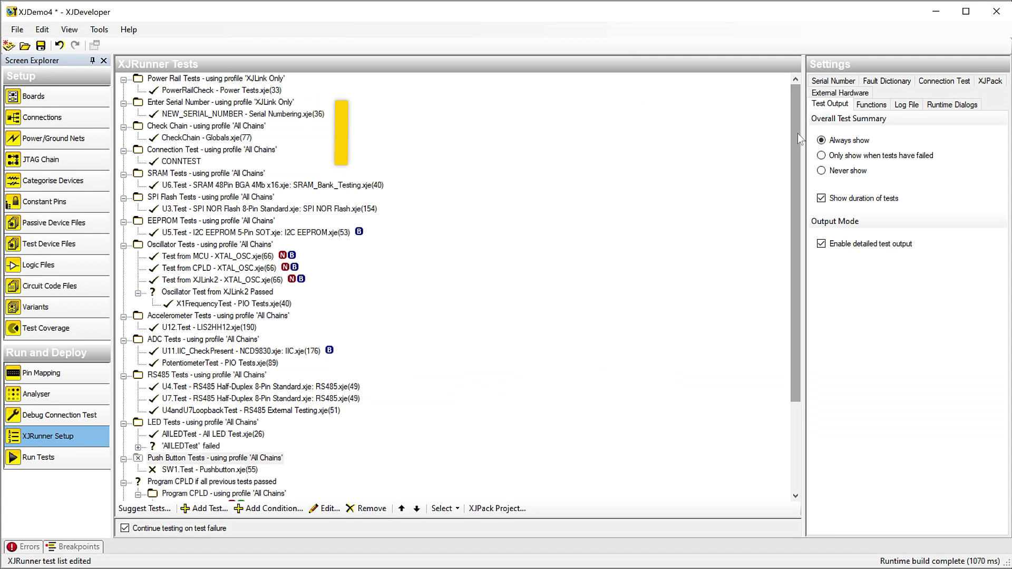
Disable LED Tests, enable Push Button Tests, and select the Program Flash conditional step
left_click_drag(798, 134, 797, 259)
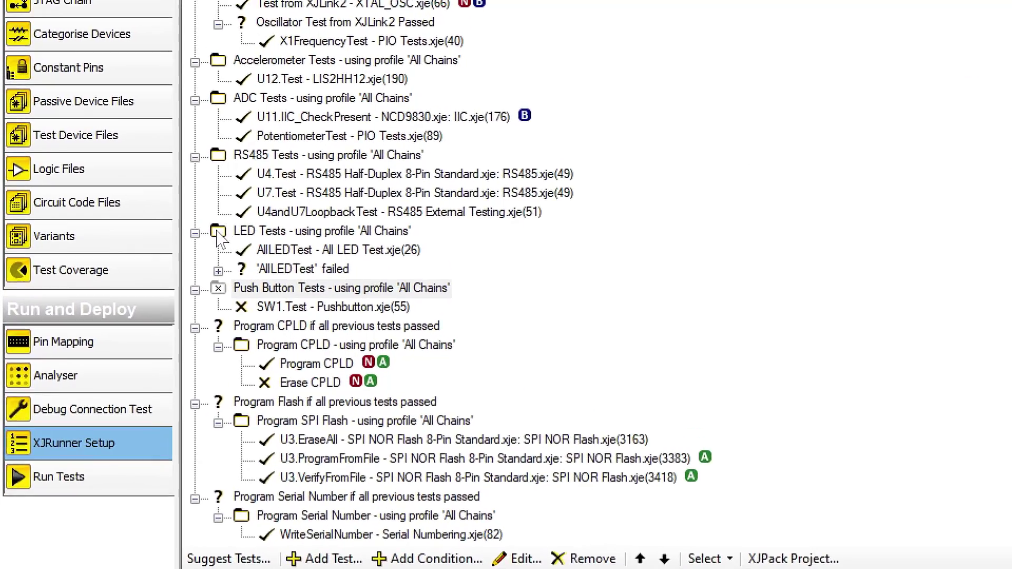
left_click(138, 303)
left_click(221, 286)
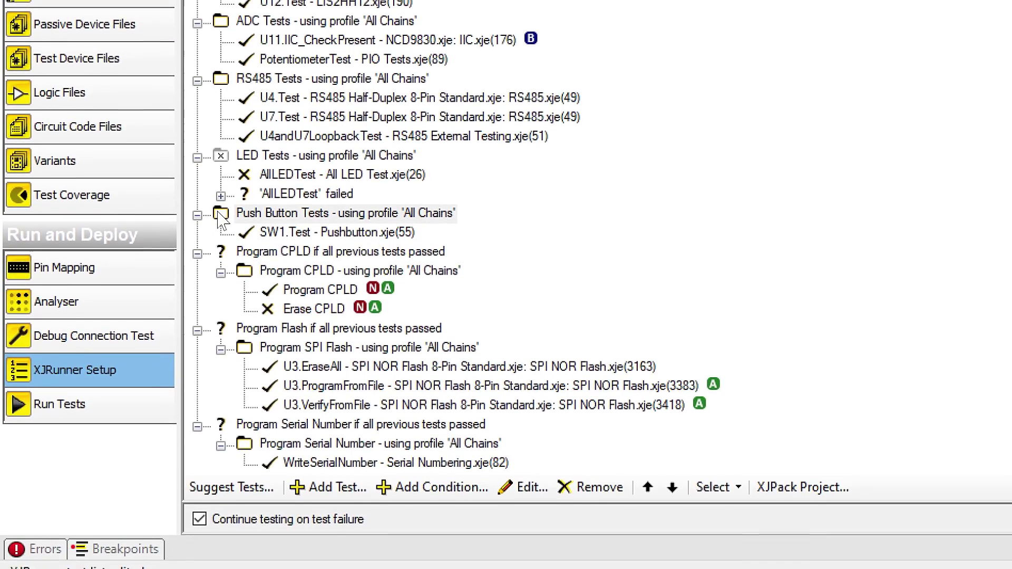
left_click(267, 317)
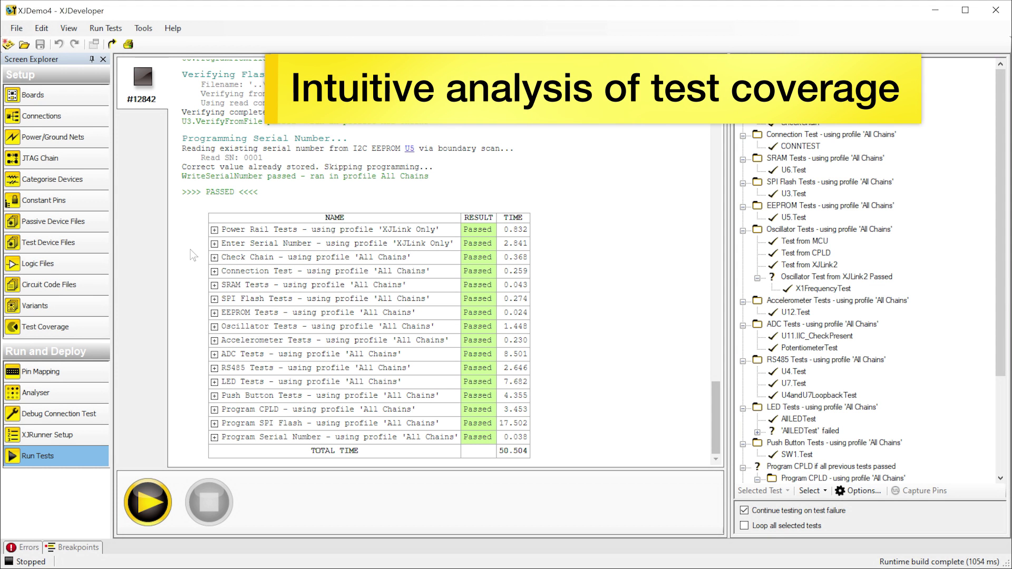
Show the Demo Board v4 test coverage statistics, with 60.3% of pins tested
left_click(100, 327)
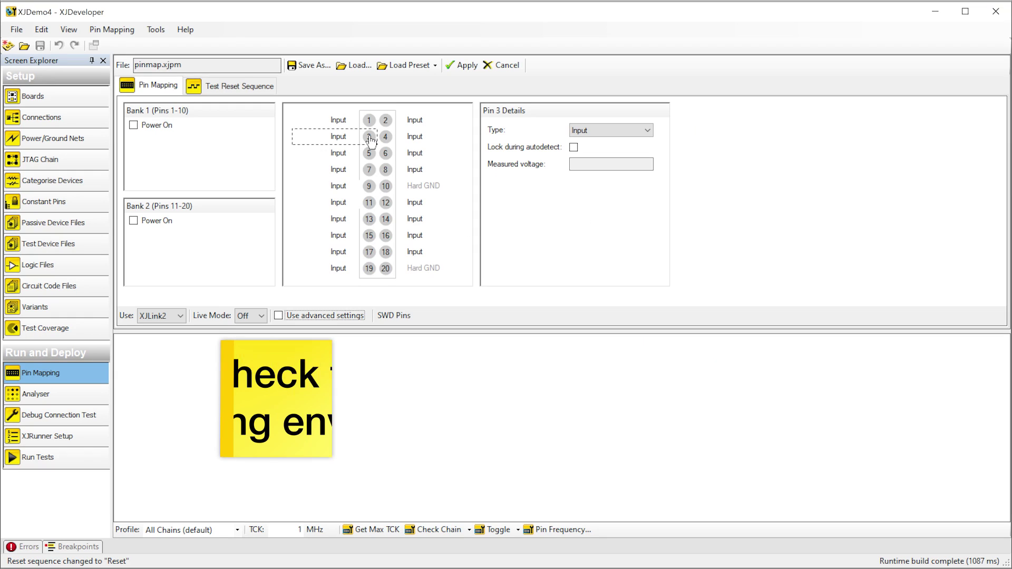
Assign pin 3 as TDI and pin 5 as TDO, then detect the maximum working TCK frequency
right_click(370, 141)
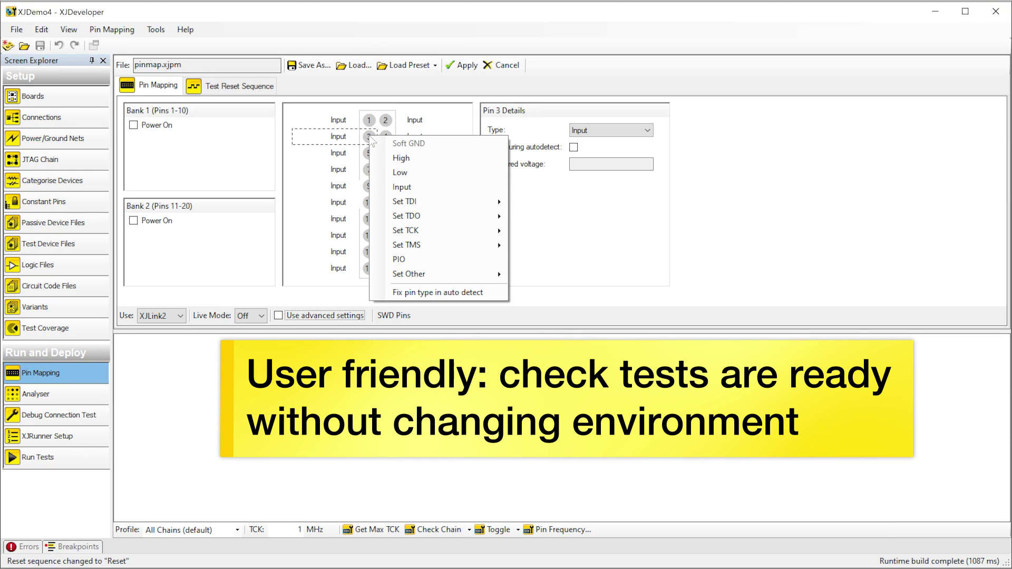
mouse_move(438, 202)
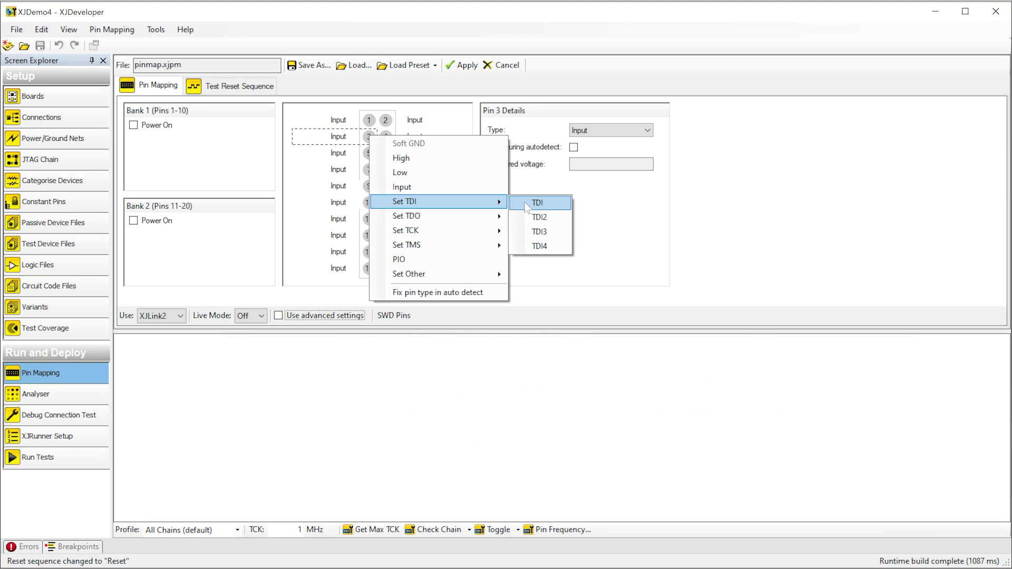
left_click(526, 204)
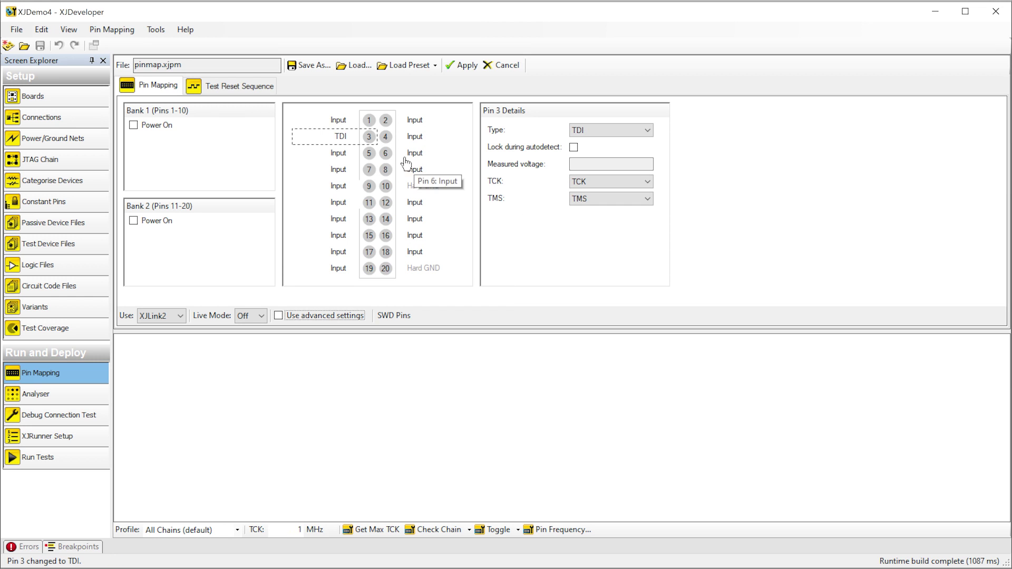
right_click(369, 157)
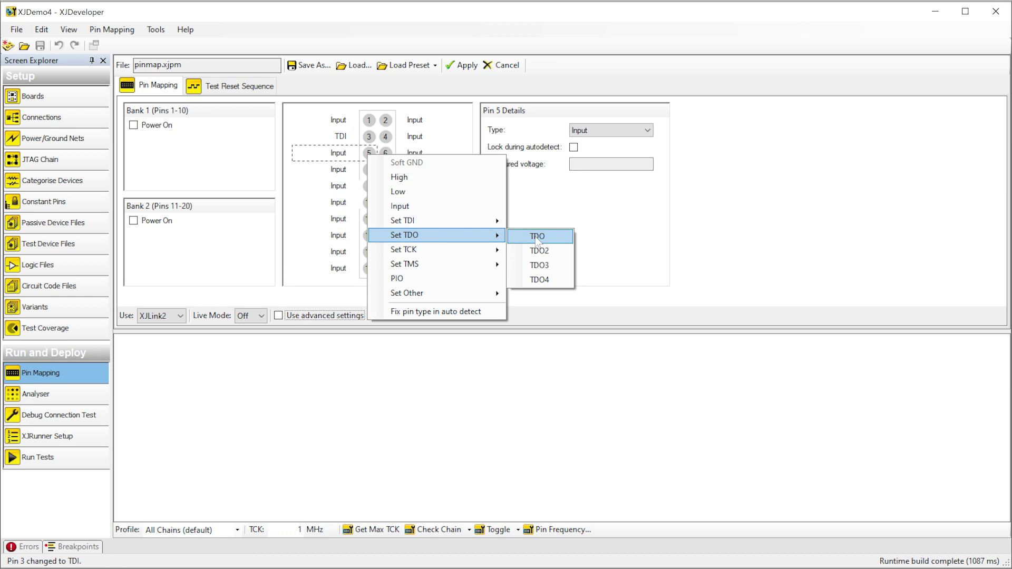
left_click(537, 236)
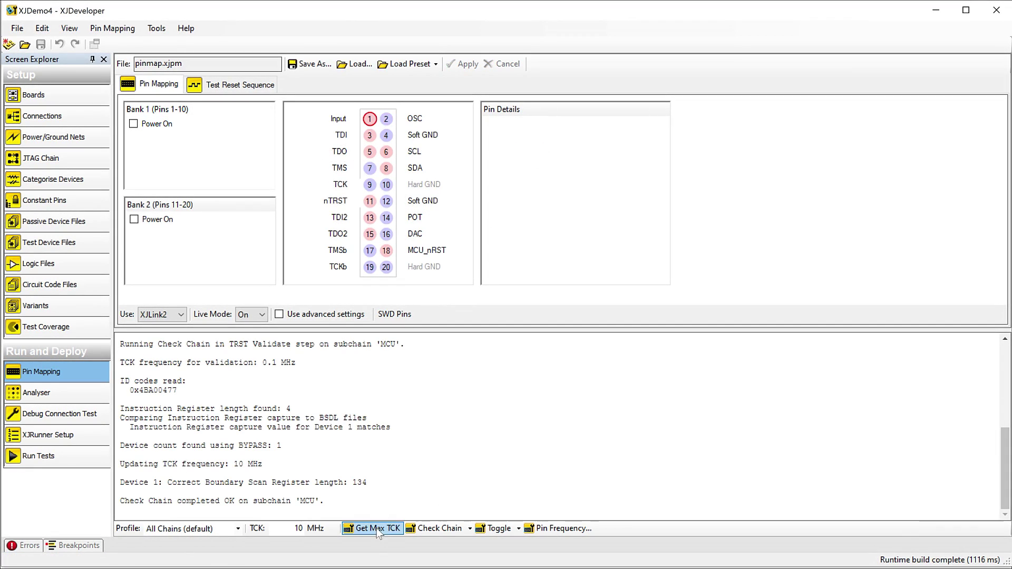
left_click(377, 529)
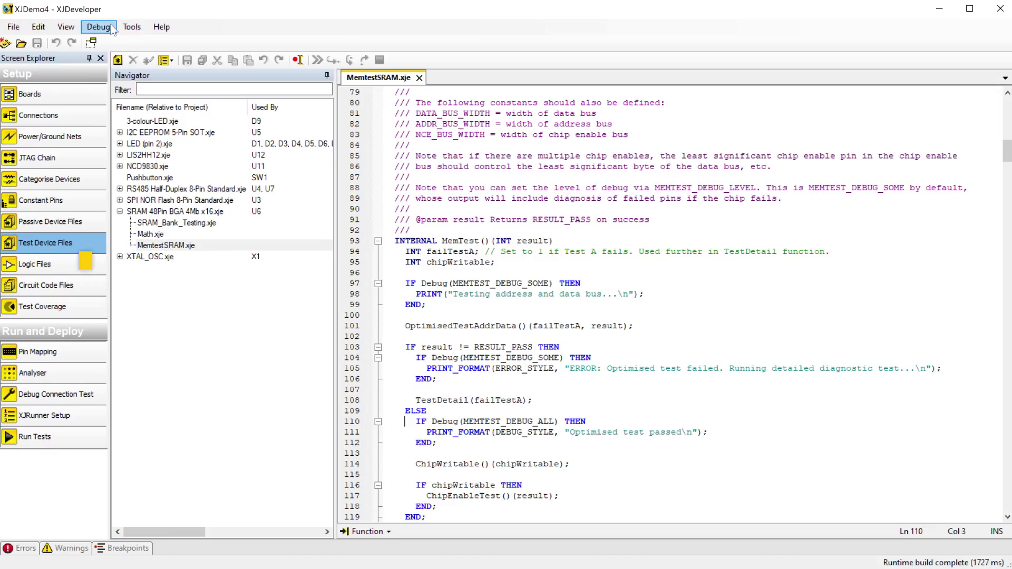
left_click(111, 29)
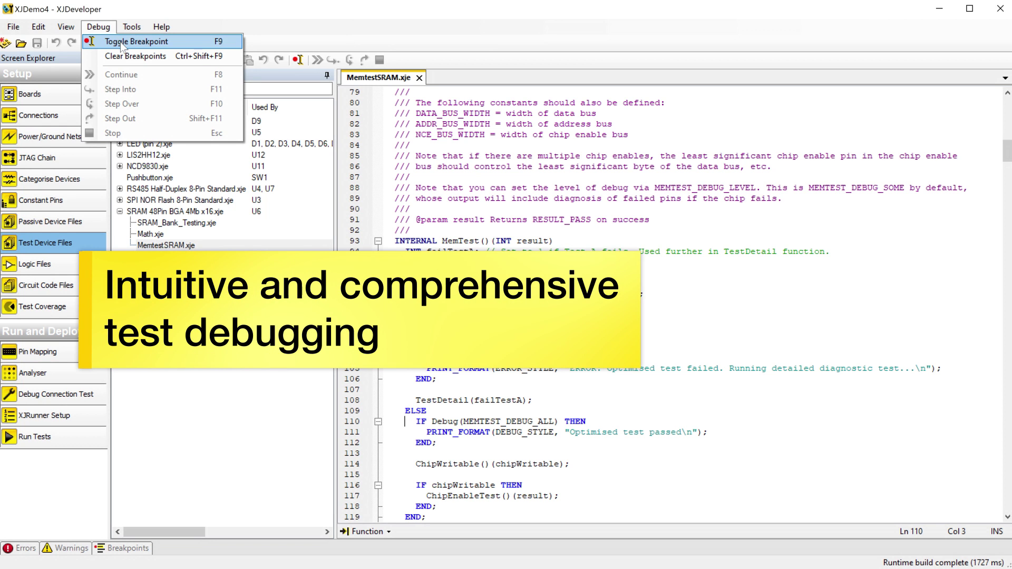
Break at line 110 of the SRAM test, run to it, step into ChipWritable, then stop and rerun
left_click(122, 42)
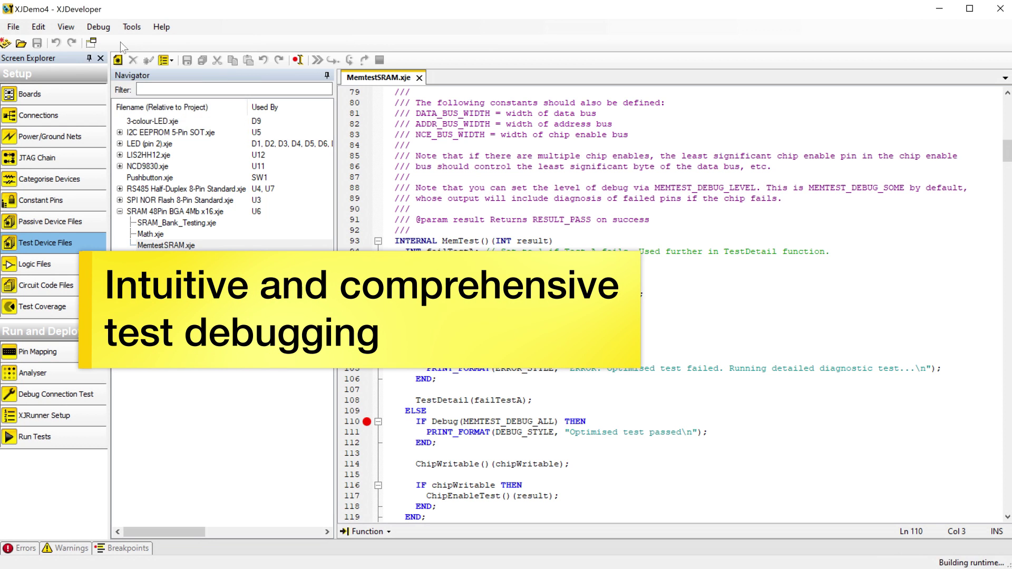
left_click(89, 434)
left_click(139, 484)
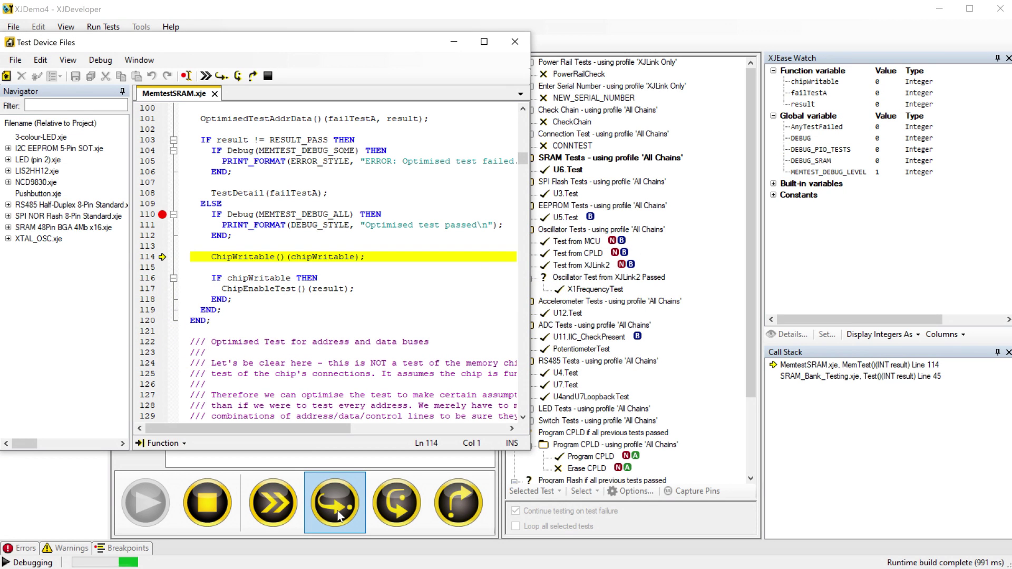
left_click(338, 516)
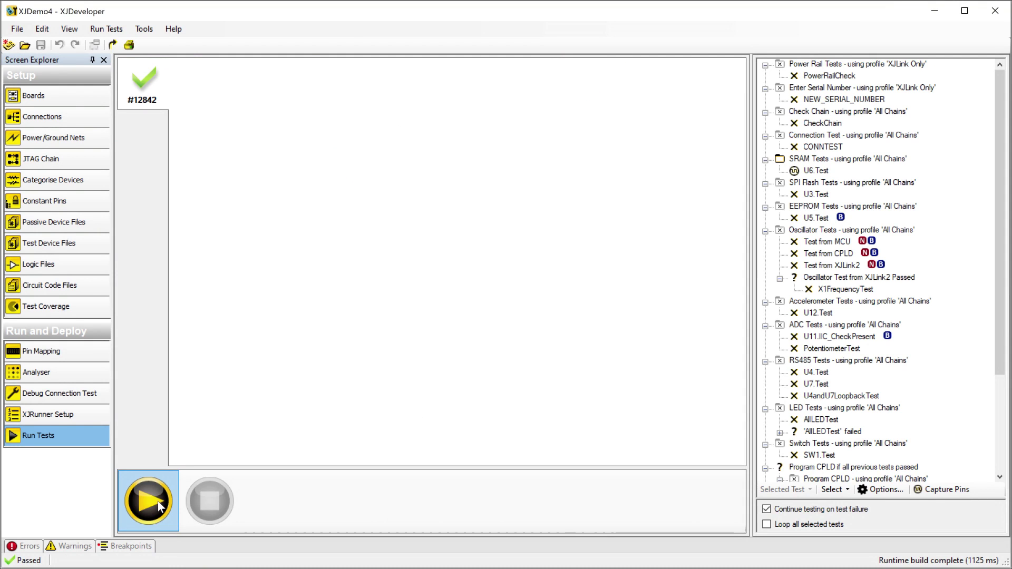
left_click(169, 491)
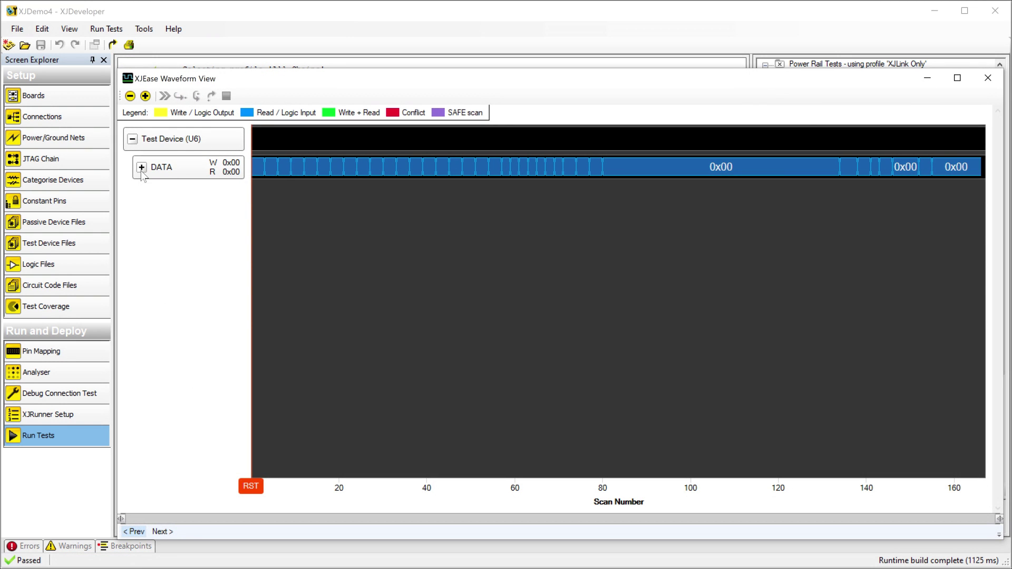
Expand U6's DATA bus into its separate DATA[4] to DATA[0] bit waveforms
left_click(141, 168)
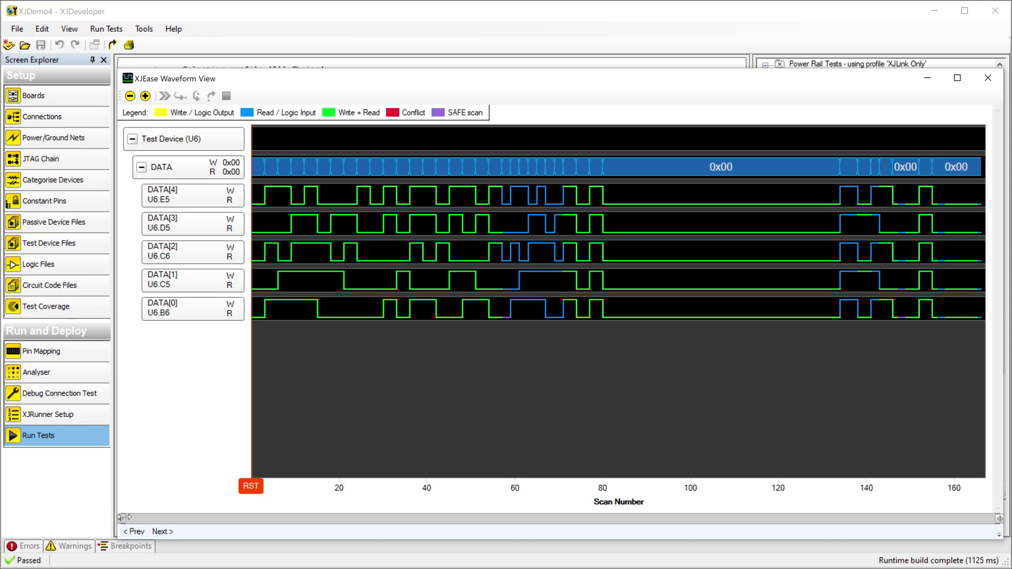
left_click_drag(125, 518, 467, 519)
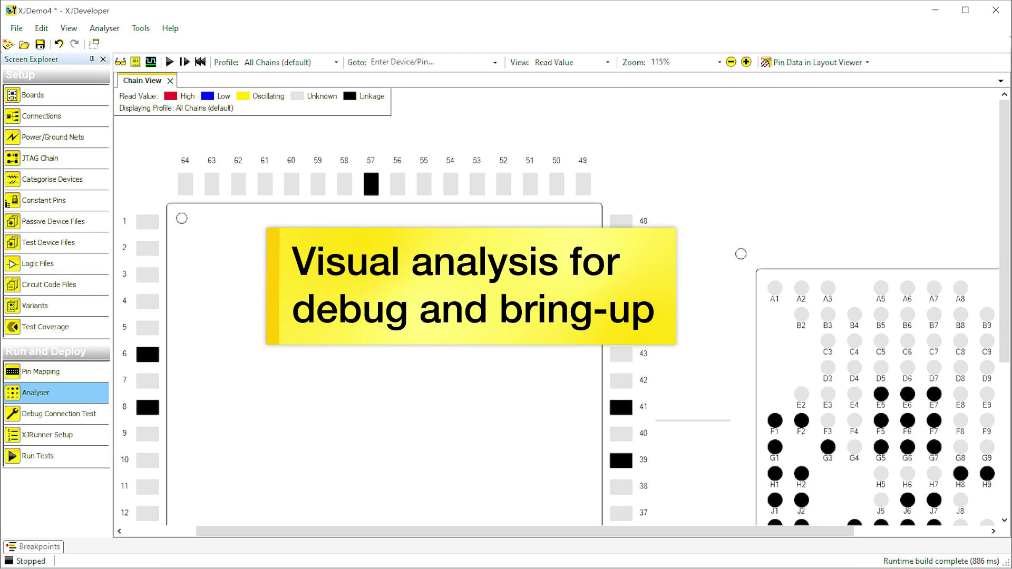
Start the Analyser's live pin readings and set pin 64 (COMMS_INTa) to Toggle Slow
left_click(170, 63)
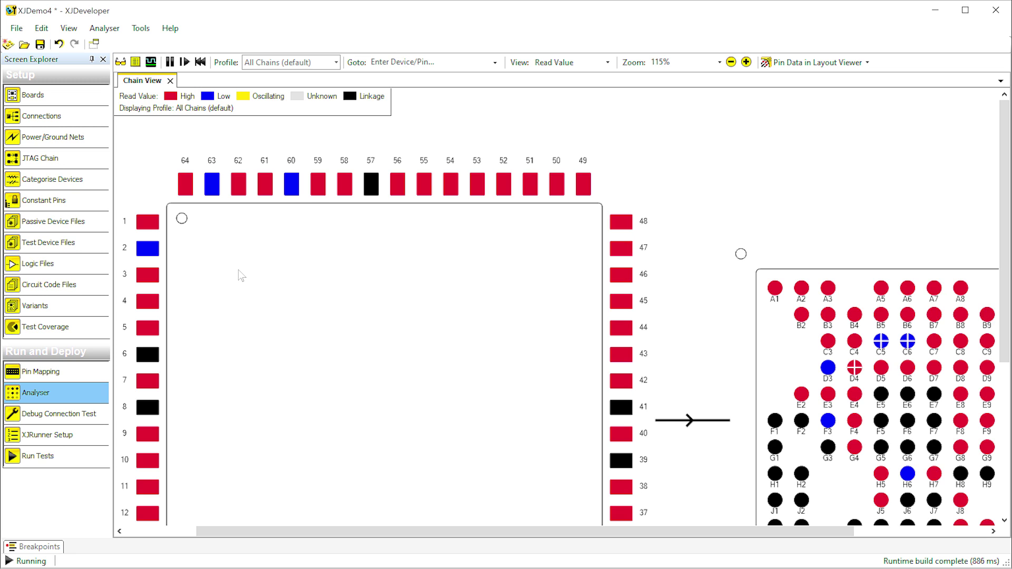
right_click(192, 195)
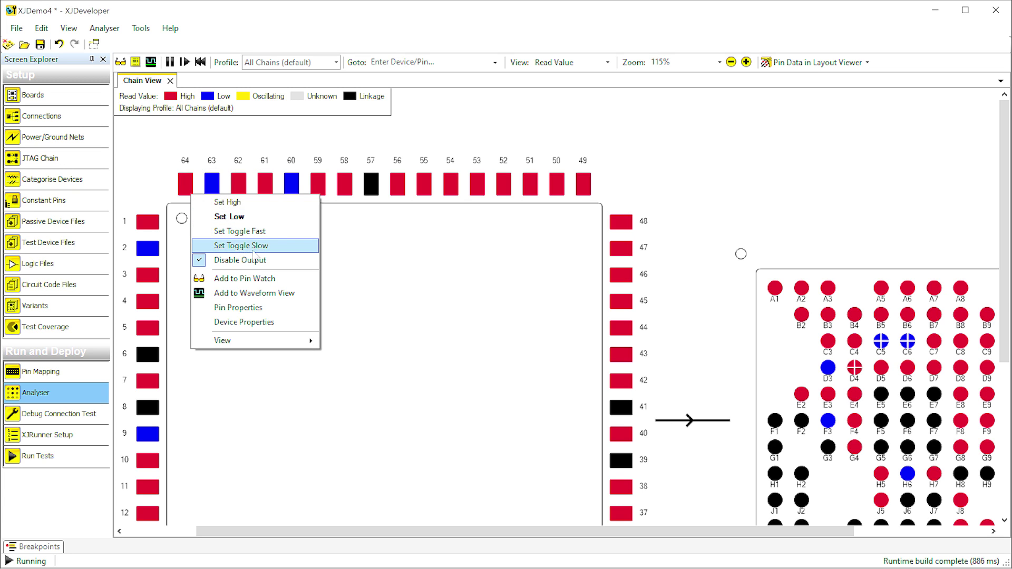
left_click(253, 250)
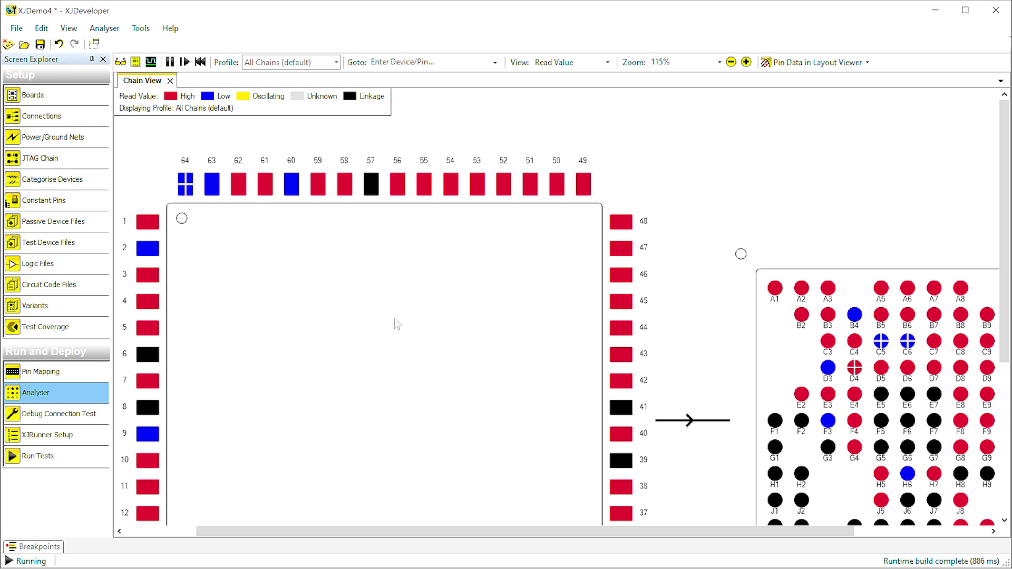